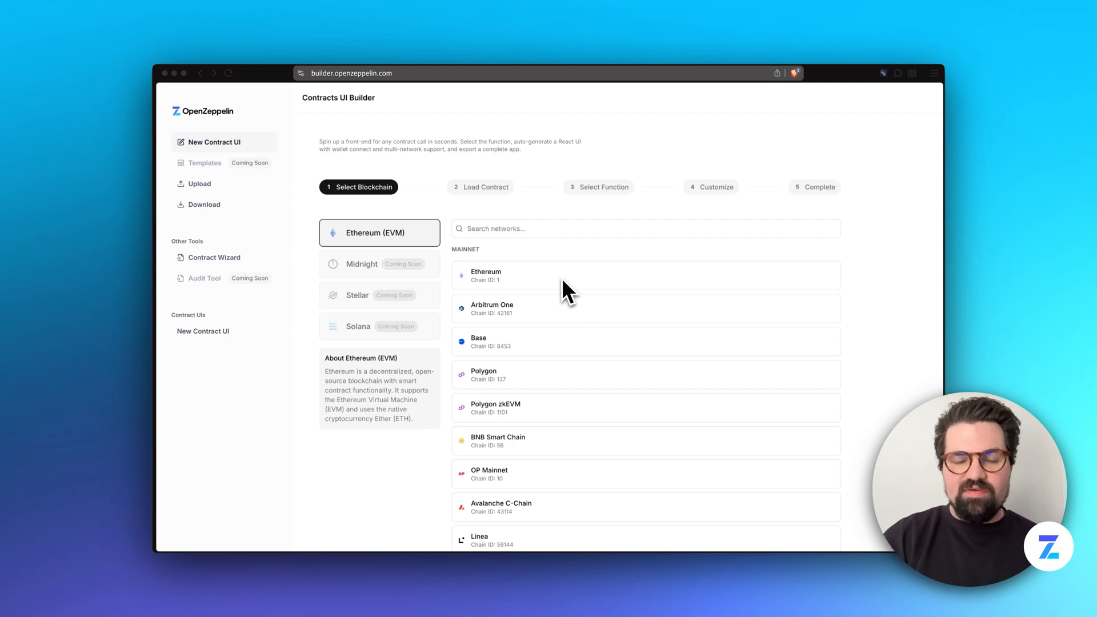
Examine the RPC provider and block explorer settings of the Sepolia test network without changing them
scroll(561, 278, down, 1)
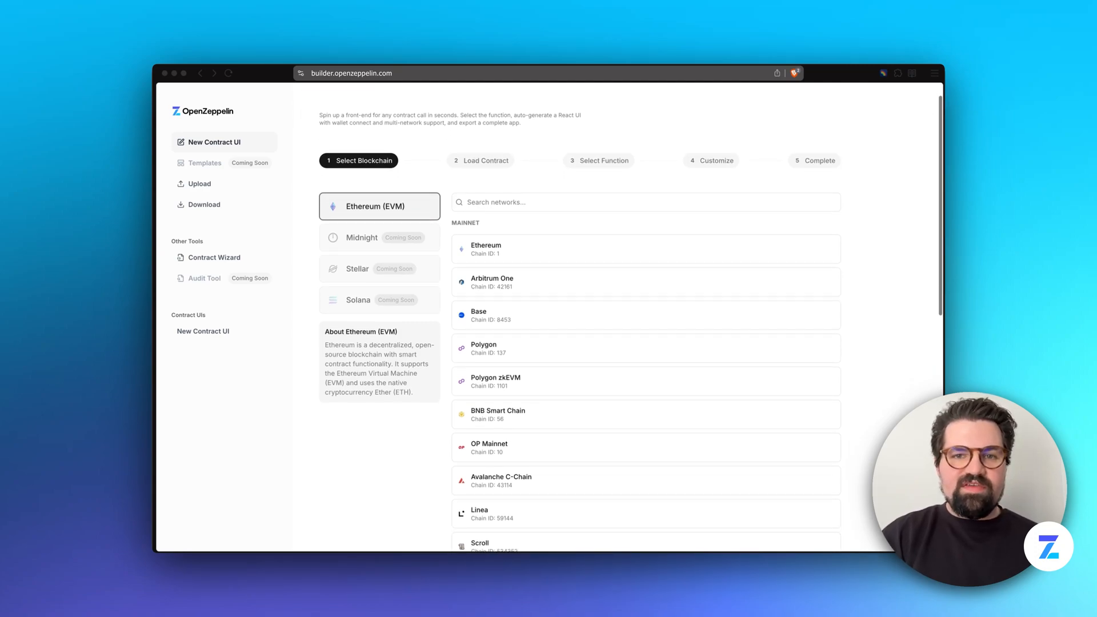
scroll(631, 326, down, 5)
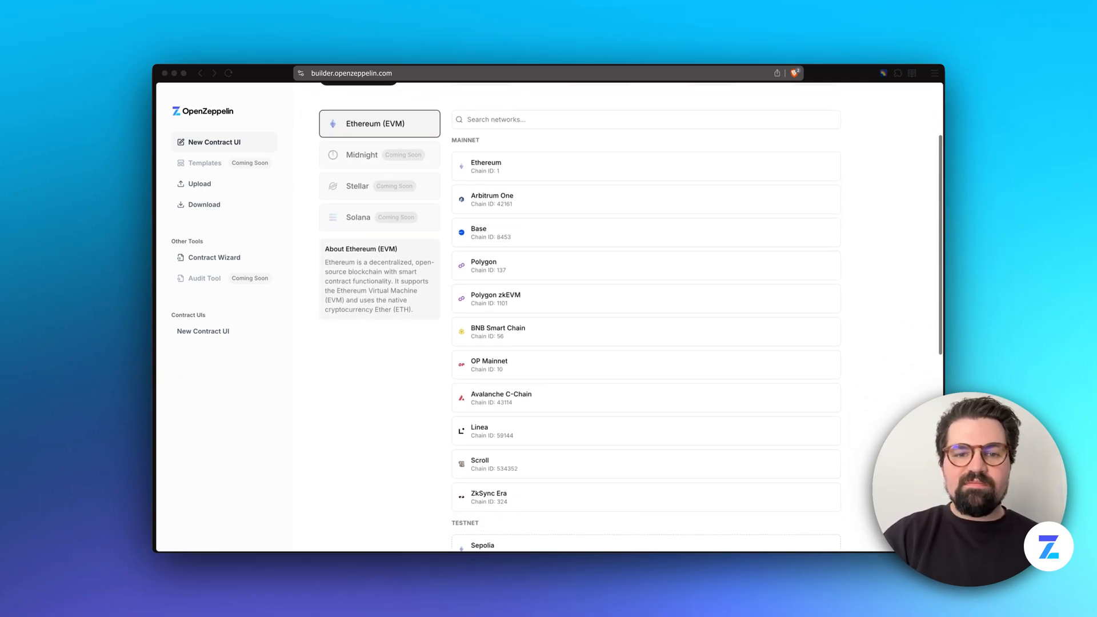
scroll(572, 314, down, 4)
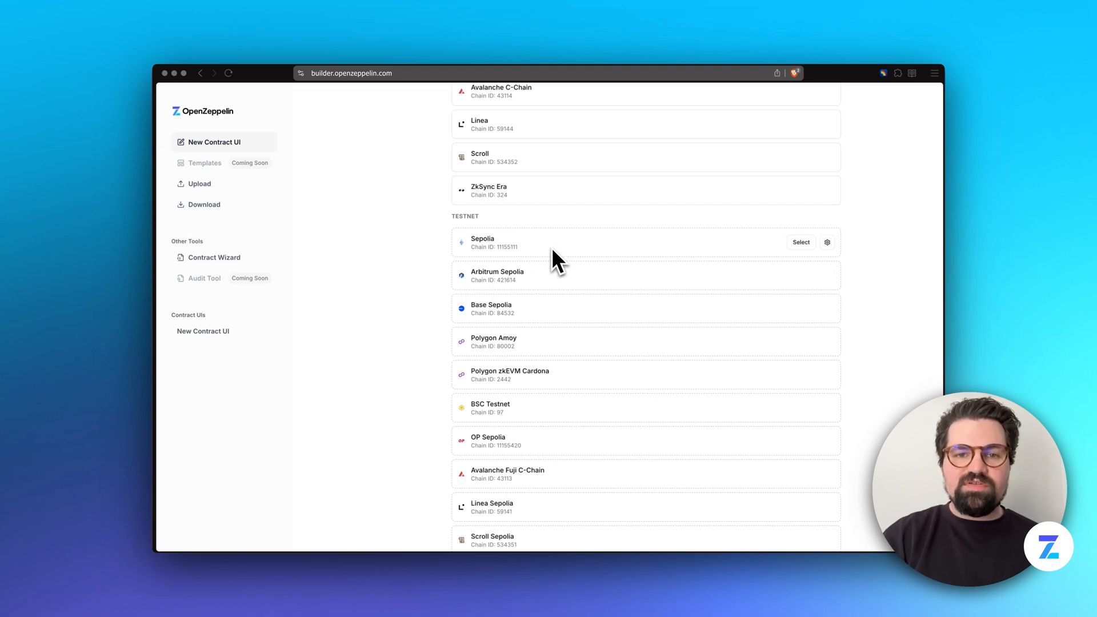
click(827, 243)
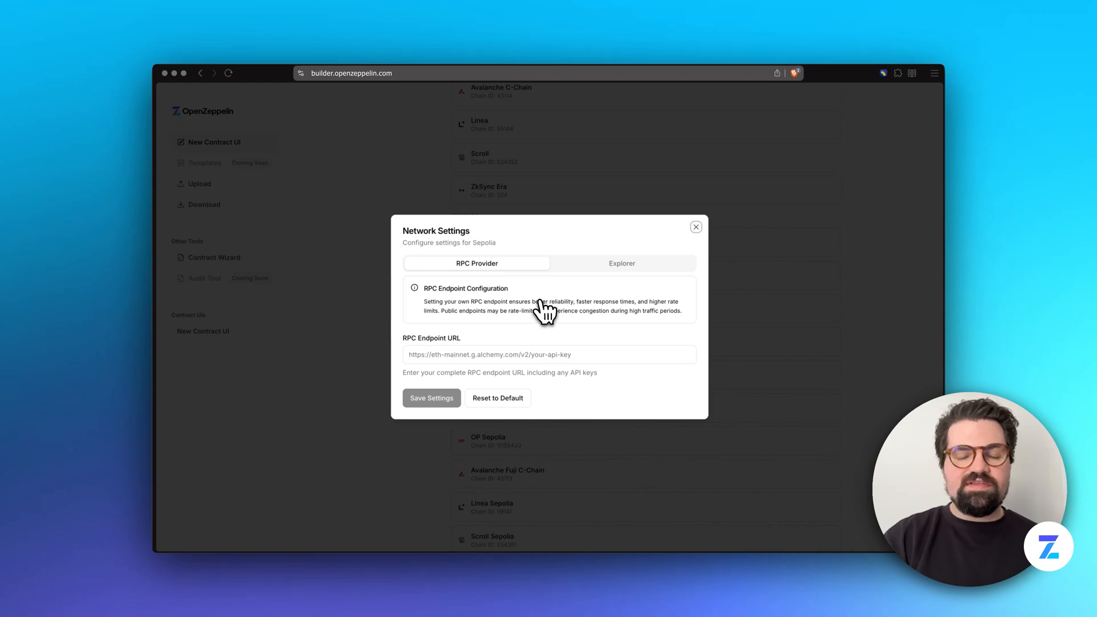
click(587, 266)
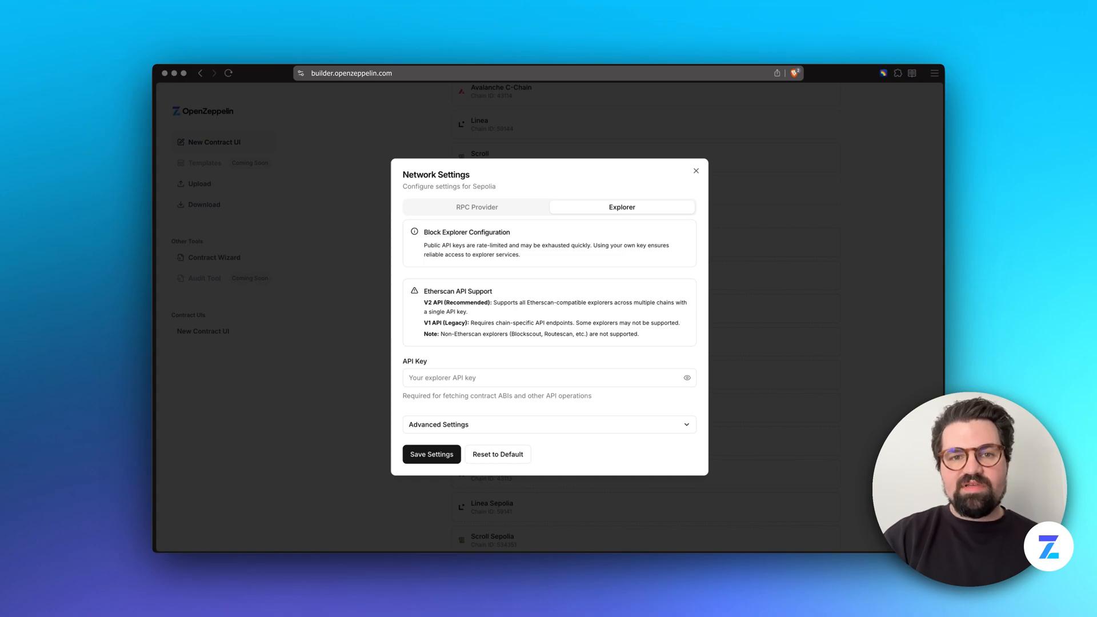
key(Escape)
Choose the Sepolia test network and load the contract at address 0x8C9EC9c13812C7F9F26AB934d4bF36206240dDA8
click(466, 247)
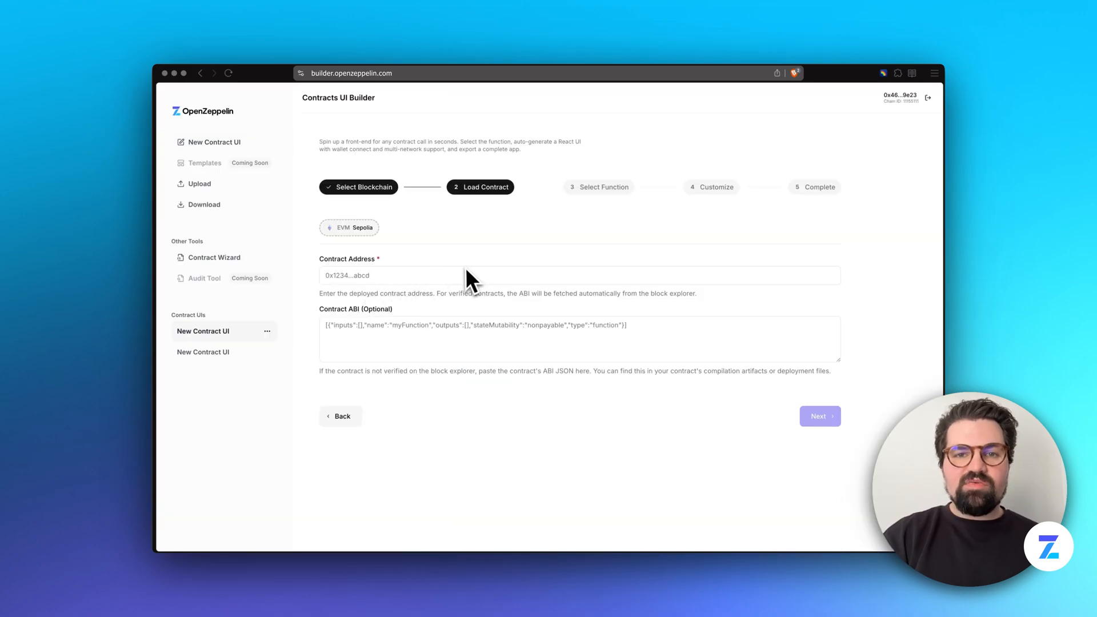
click(433, 277)
text(0x8C9EC9c13812C7F9F26AB93414bF36206240dDA8)
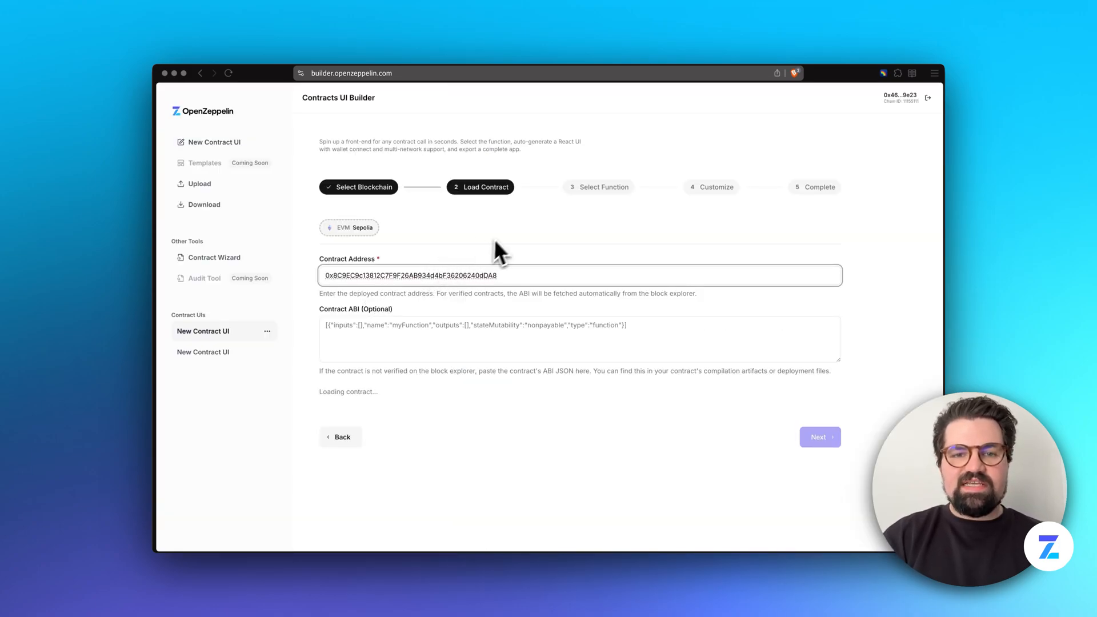
Refresh the loaded contract's view functions and examine its state and ABI preview
scroll(571, 269, down, 2)
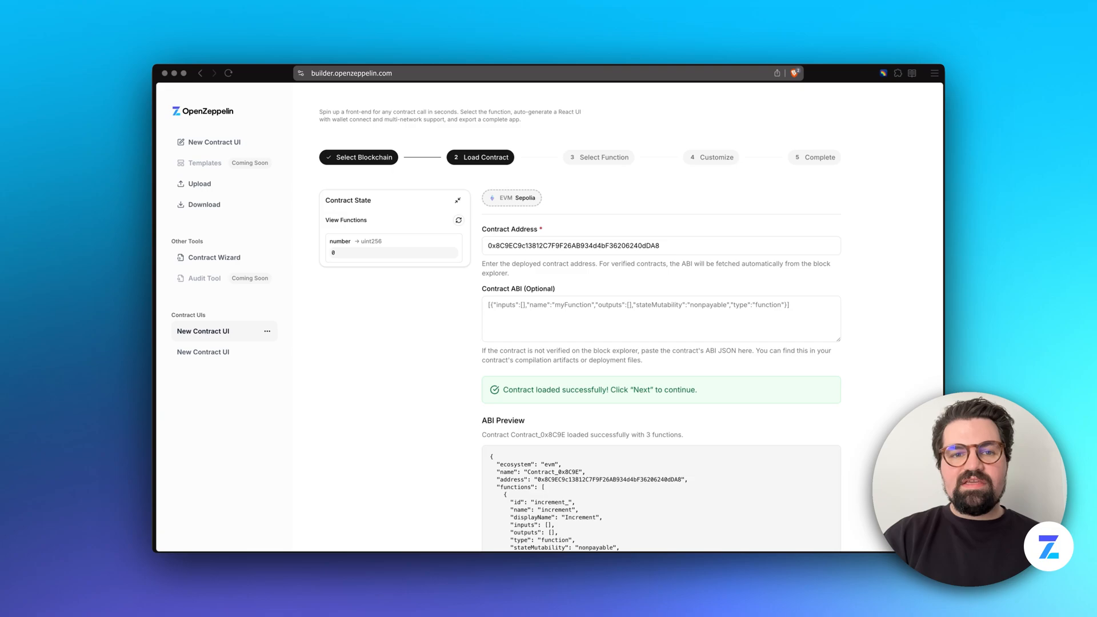
scroll(579, 303, down, 3)
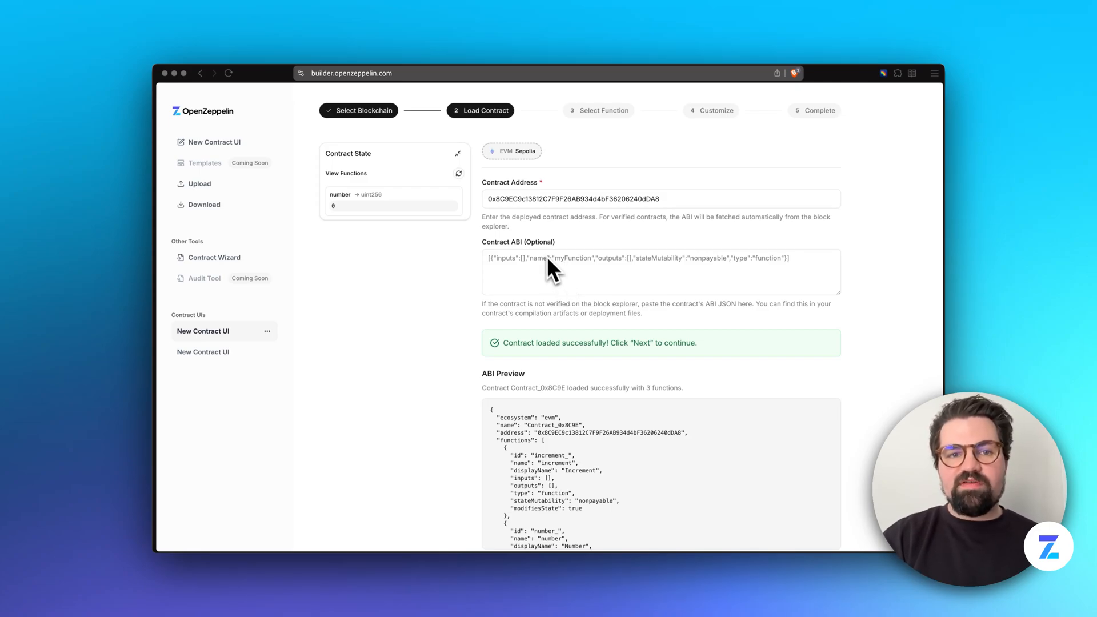
click(458, 173)
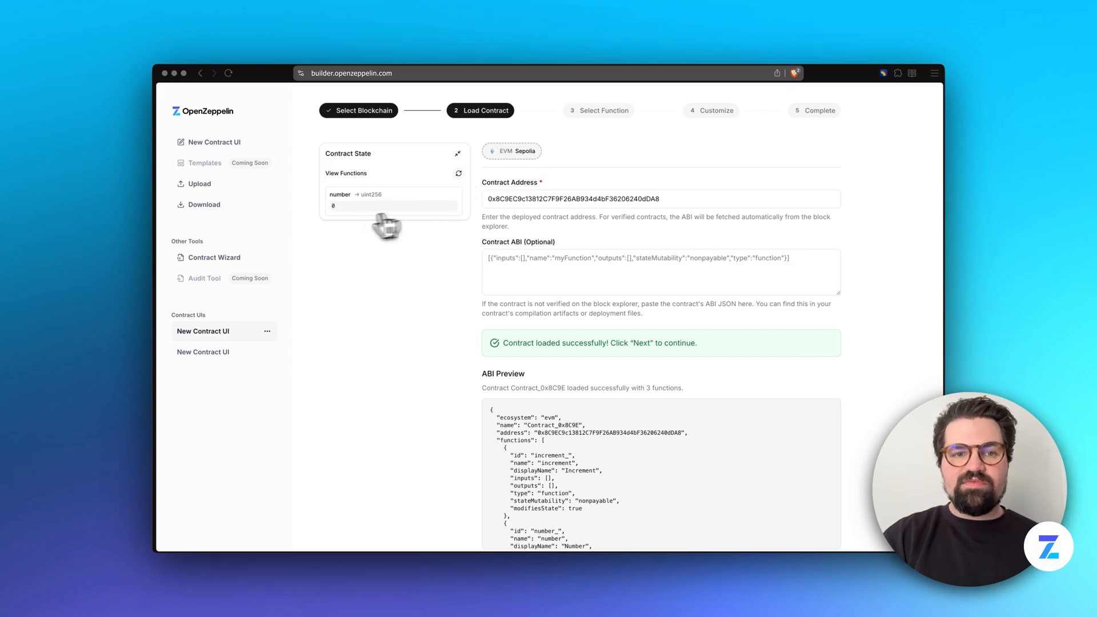
scroll(521, 258, down, 3)
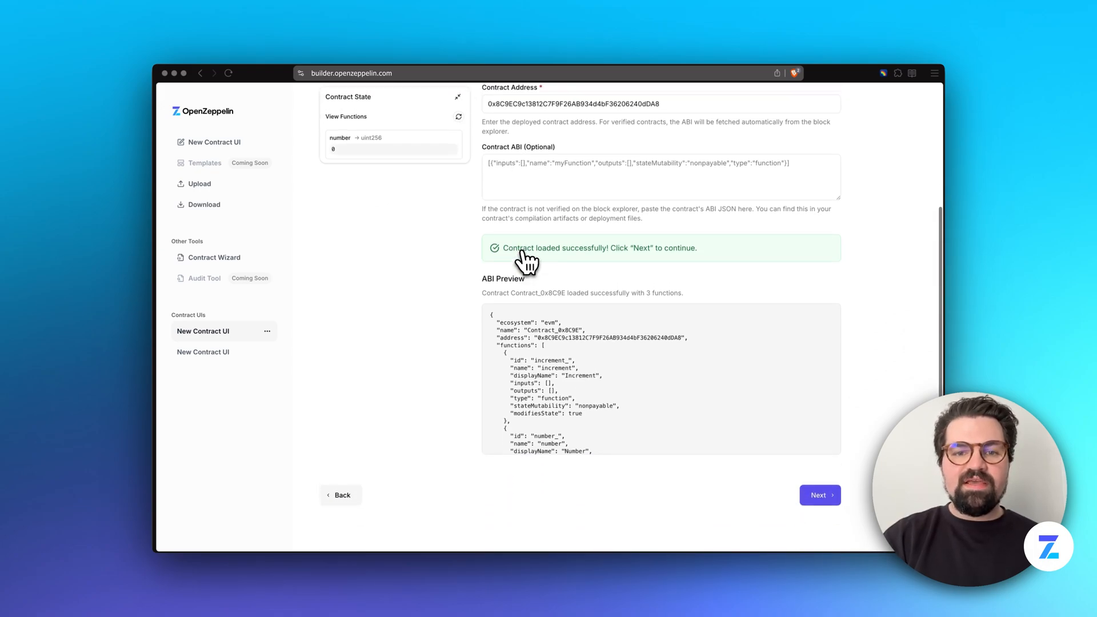
Build the form for the contract's Set Number function and change the form title to "Set Number"
click(812, 494)
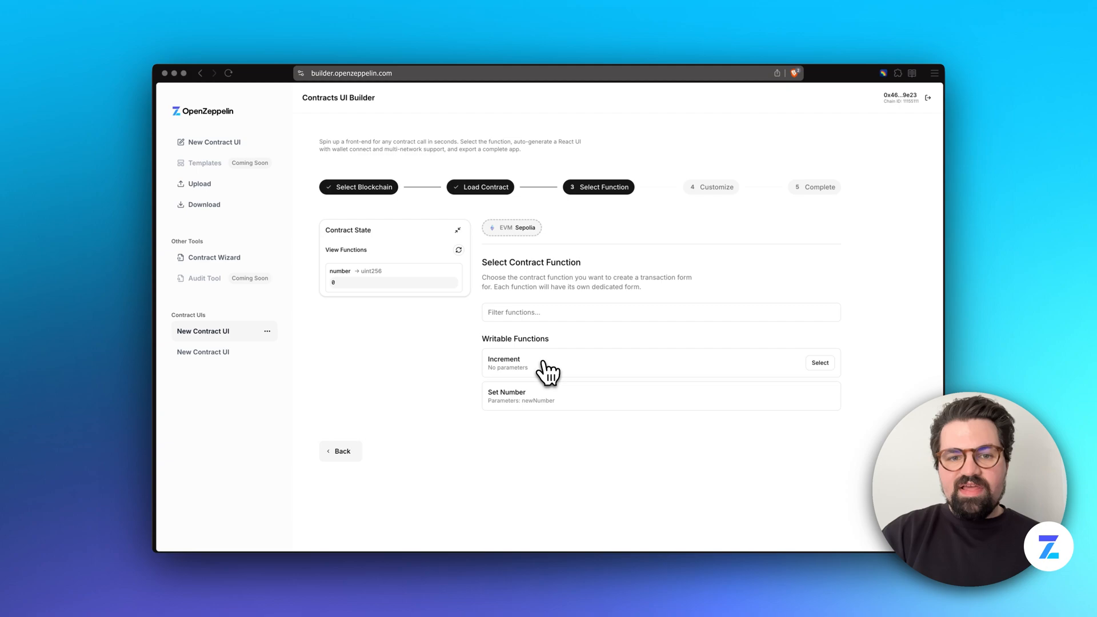
click(537, 401)
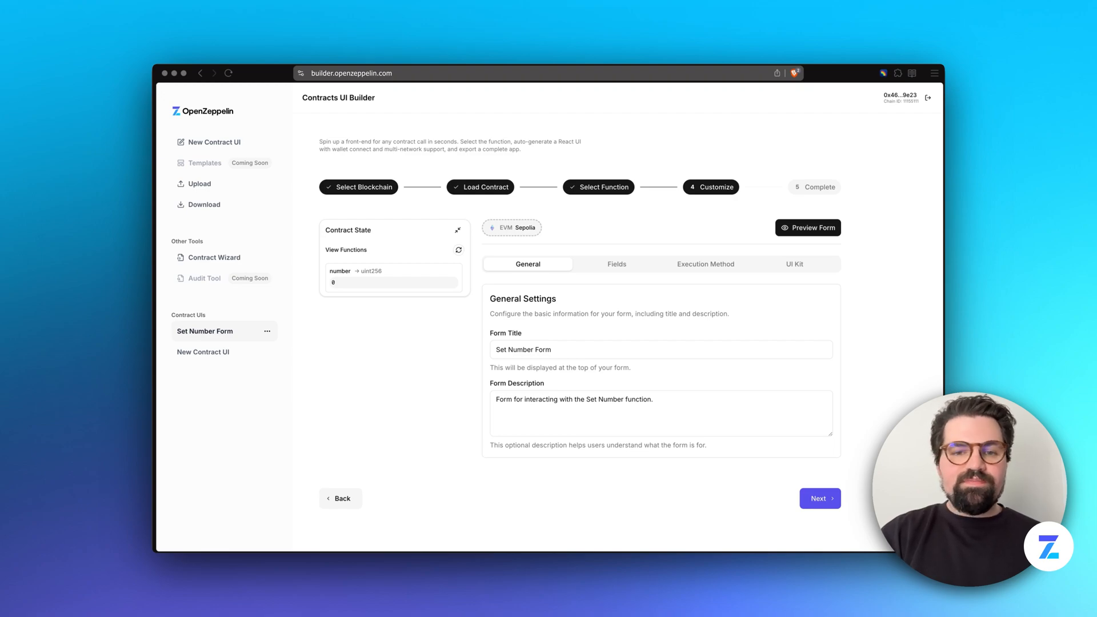
double_click(554, 350)
key(BackSpace)
click(594, 403)
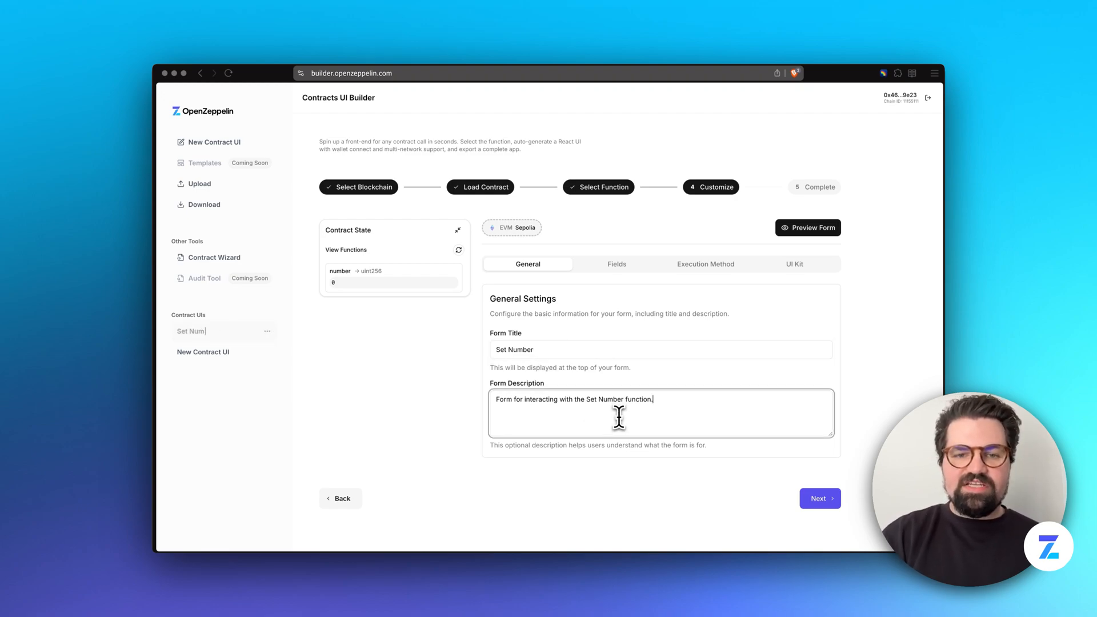
Examine the form's New Number field settings, including its label and field type
click(595, 265)
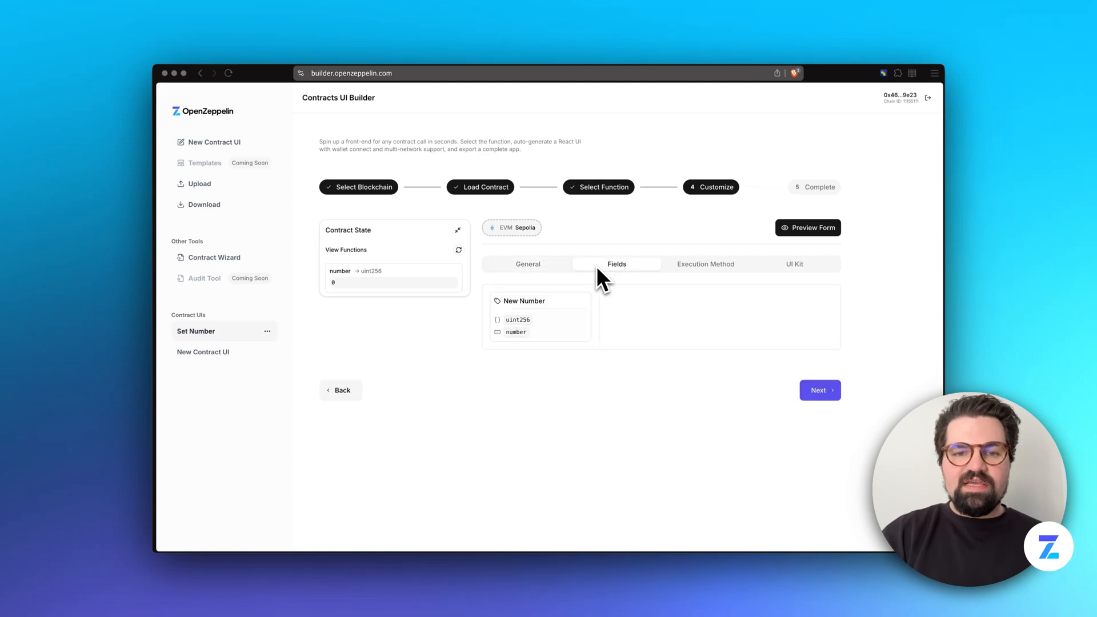
click(569, 339)
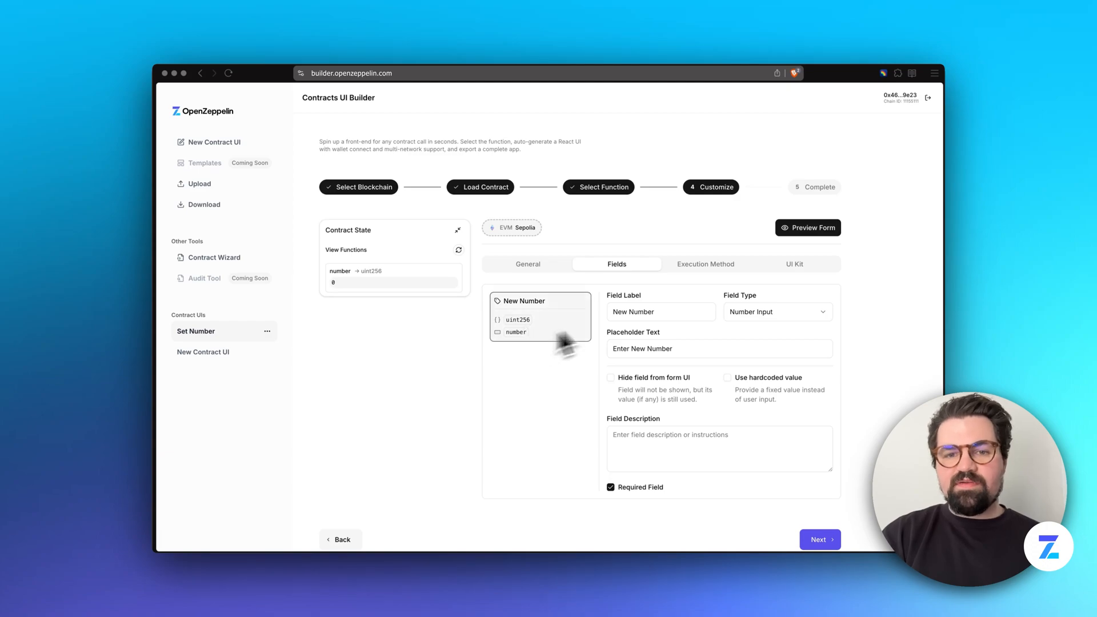
click(664, 311)
triple_click(664, 313)
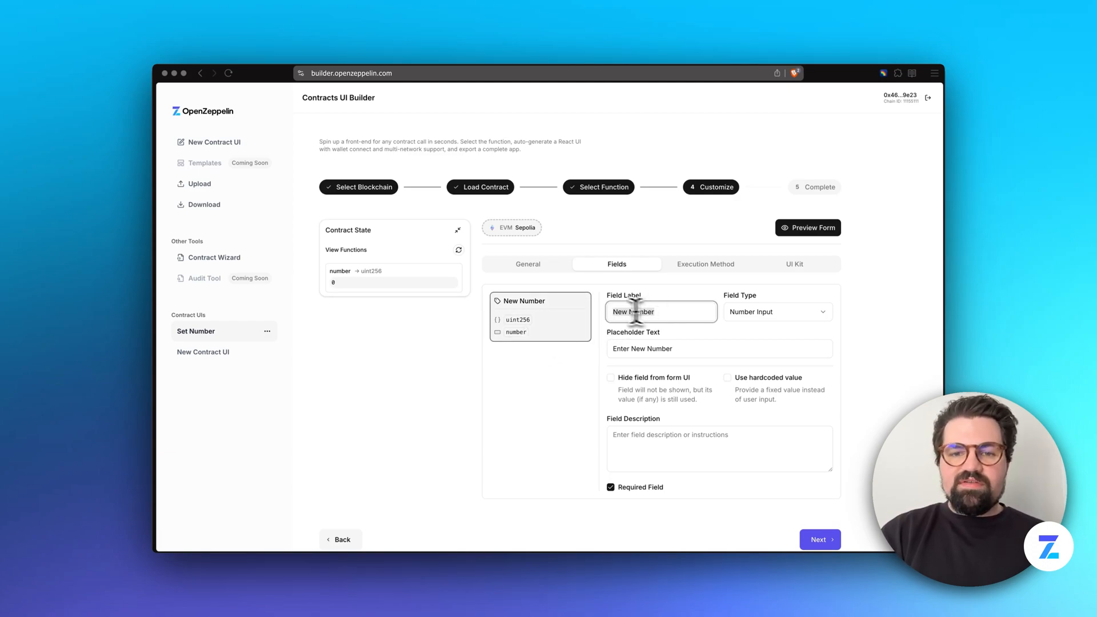
click(776, 310)
click(704, 406)
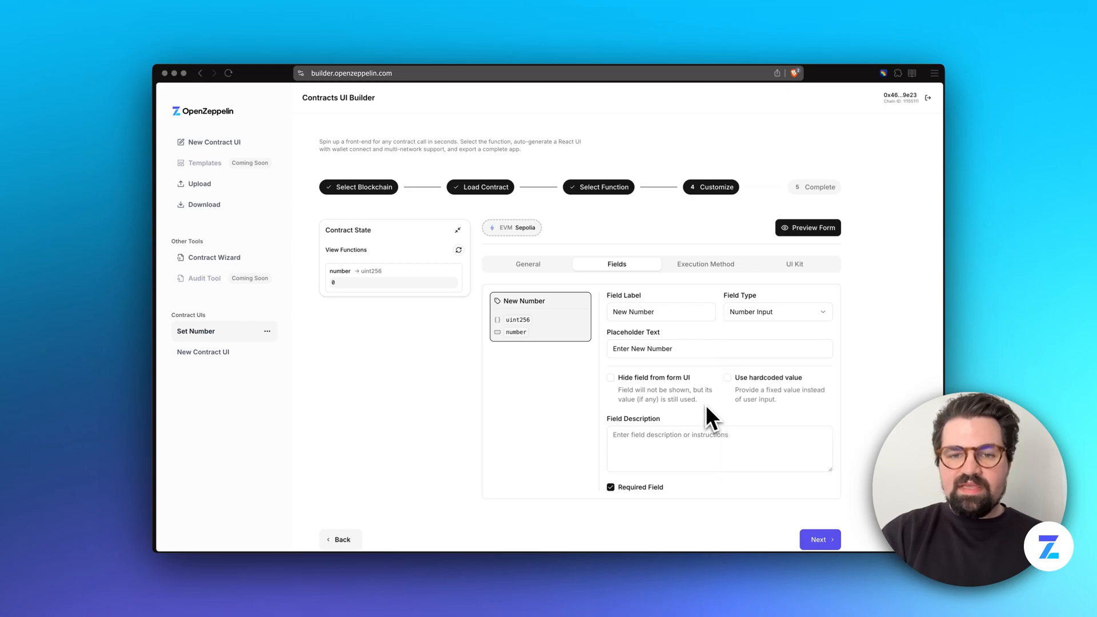
Try a hardcoded value for the New Number field and turn the option off again
click(729, 379)
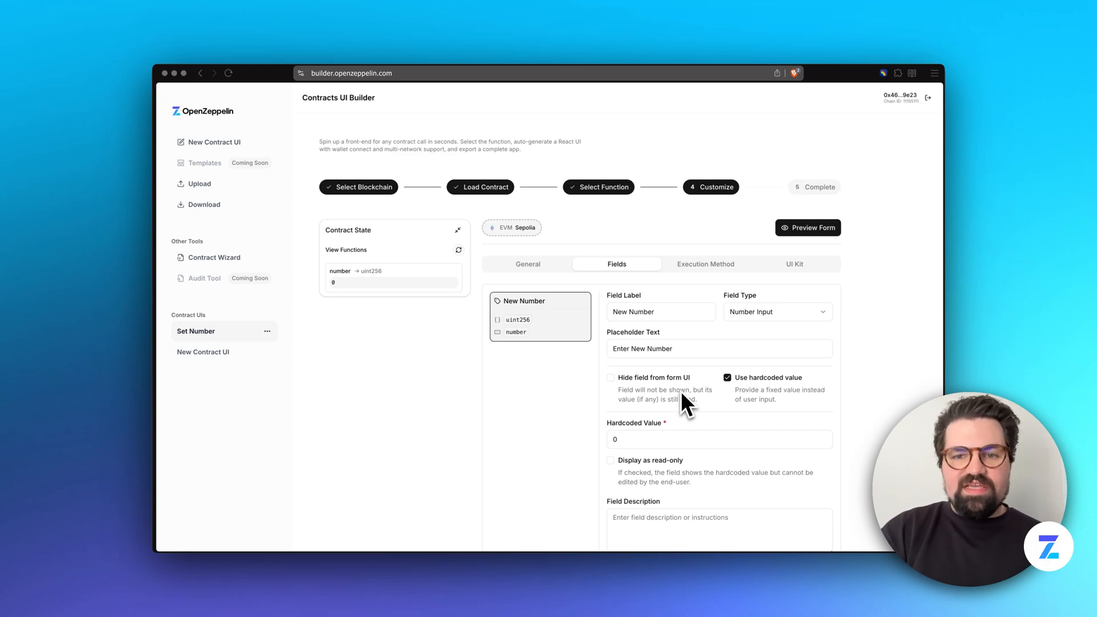
scroll(738, 380, down, 1)
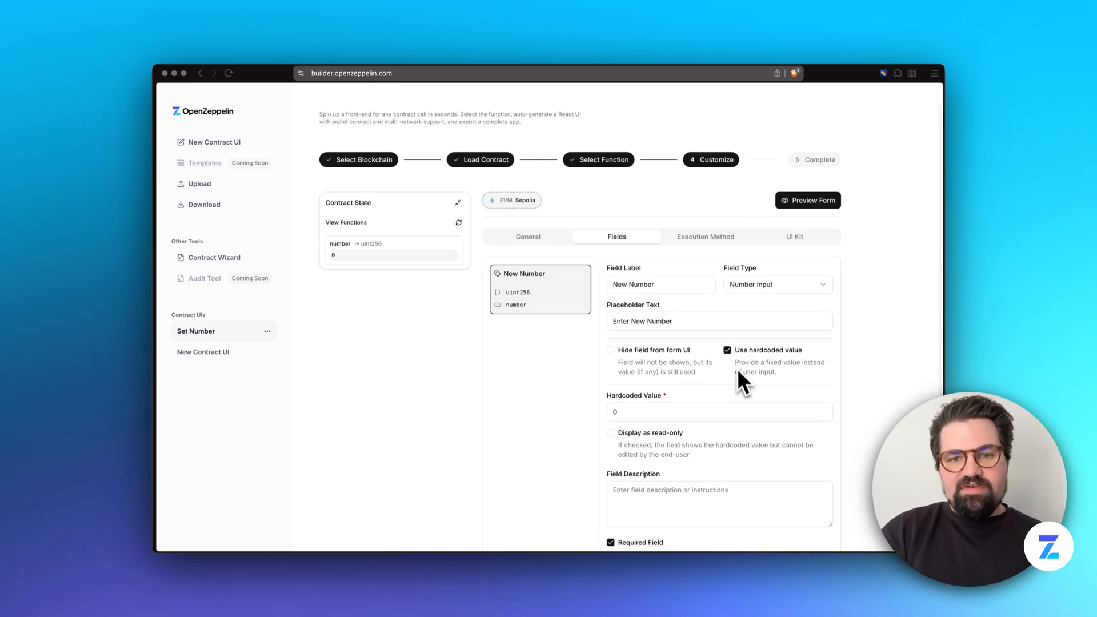
click(727, 350)
scroll(803, 421, down, 1)
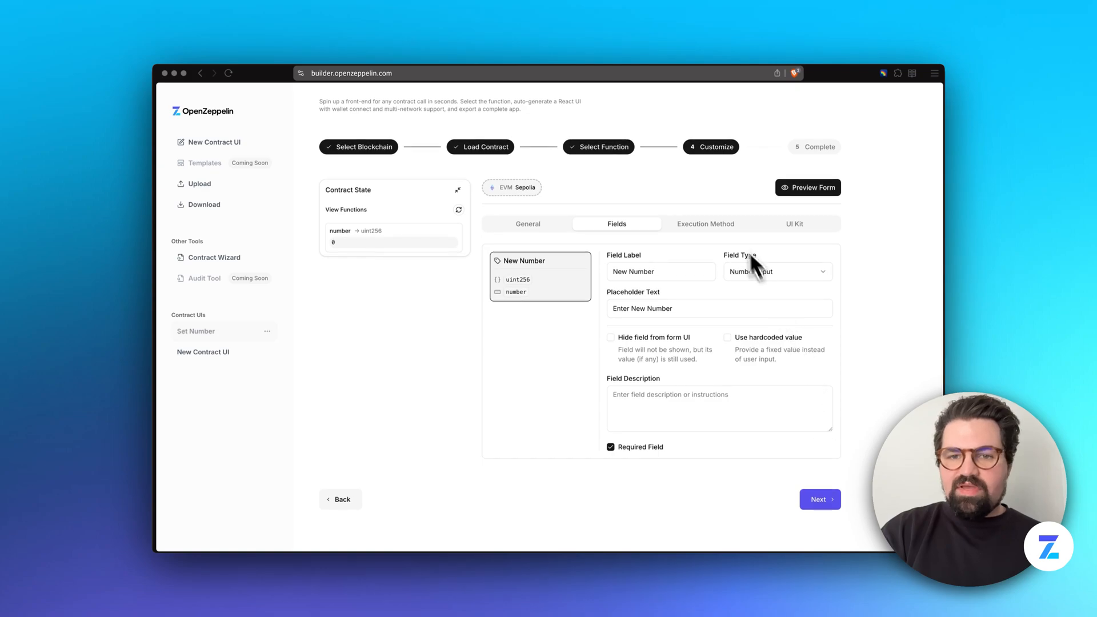
Try requiring a specific EOA as the form's execution method, and switch back to allowing any EOA
click(721, 229)
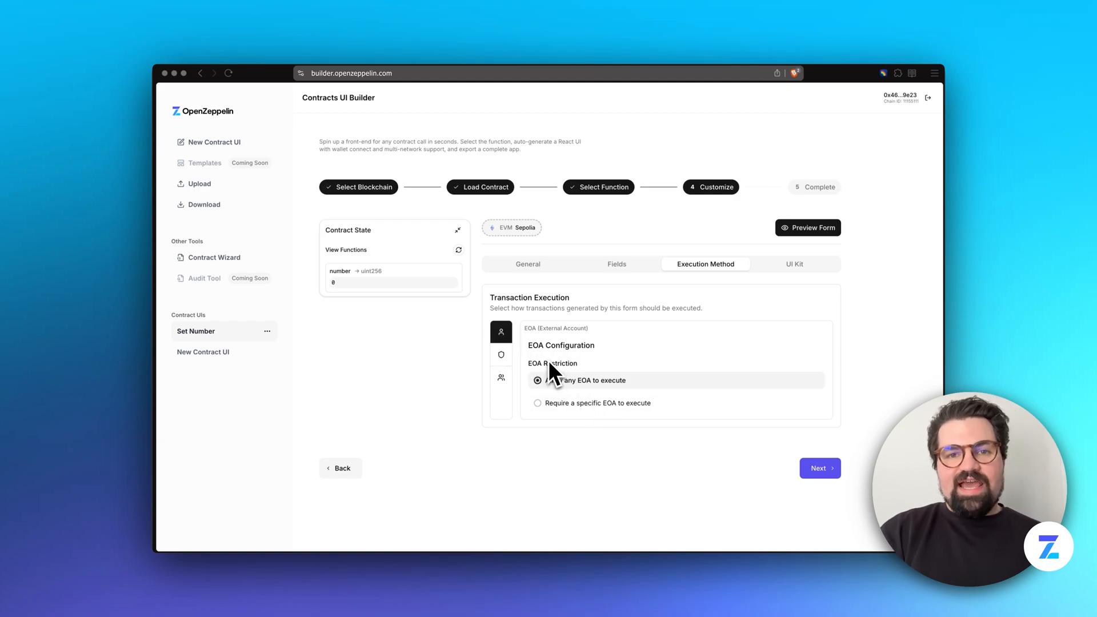
click(537, 403)
scroll(571, 448, down, 2)
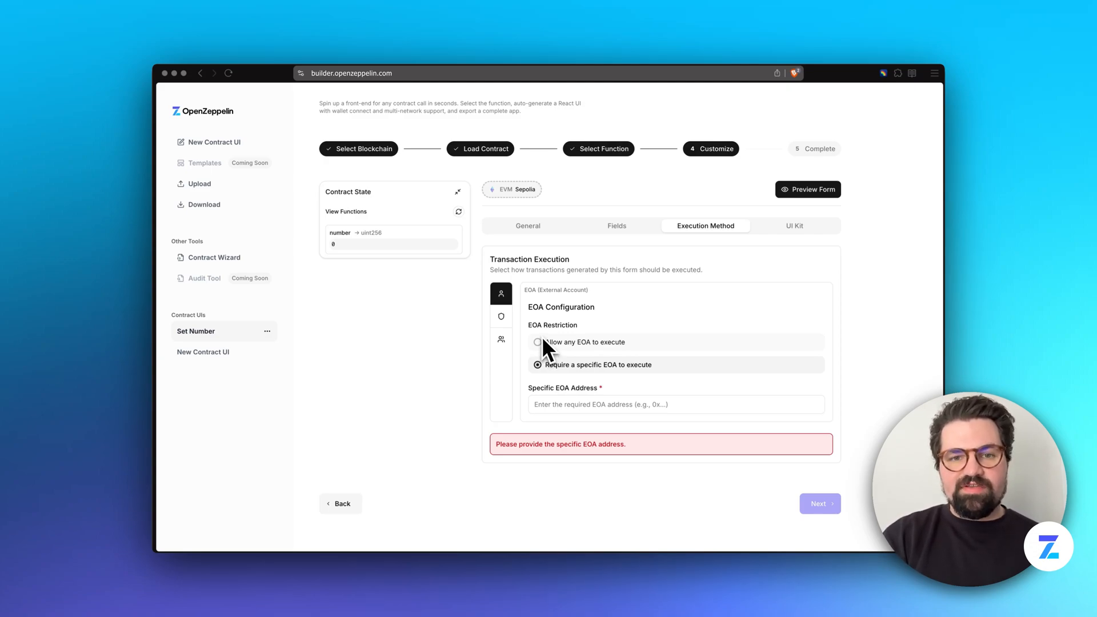
click(543, 340)
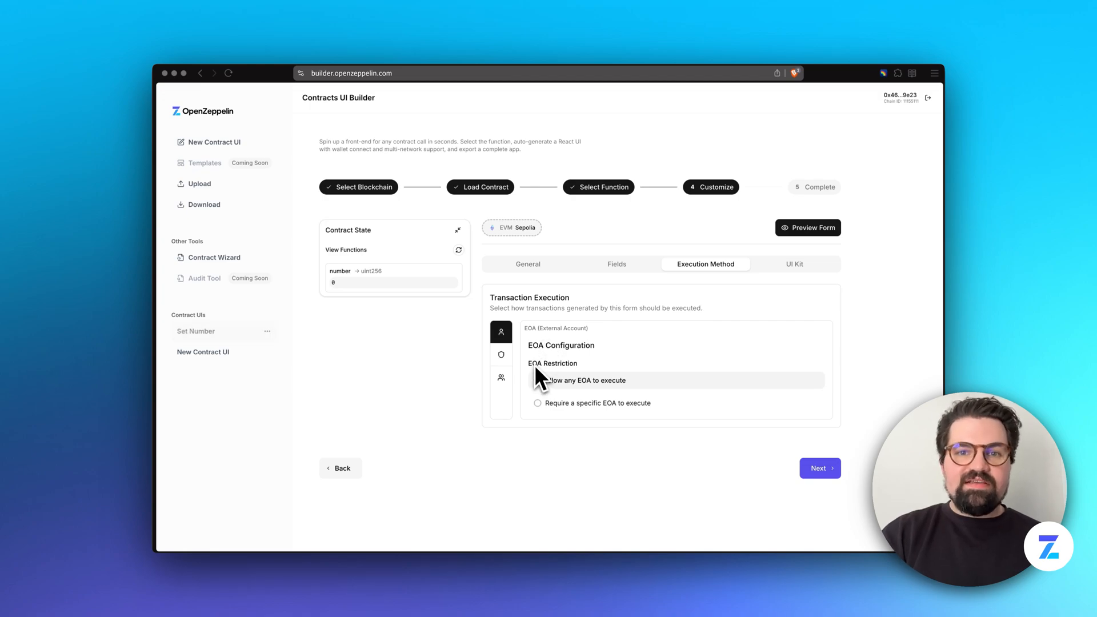
Examine the OpenZeppelin Relayer and Safe Multisig execution configurations and return to the EOA method
click(502, 354)
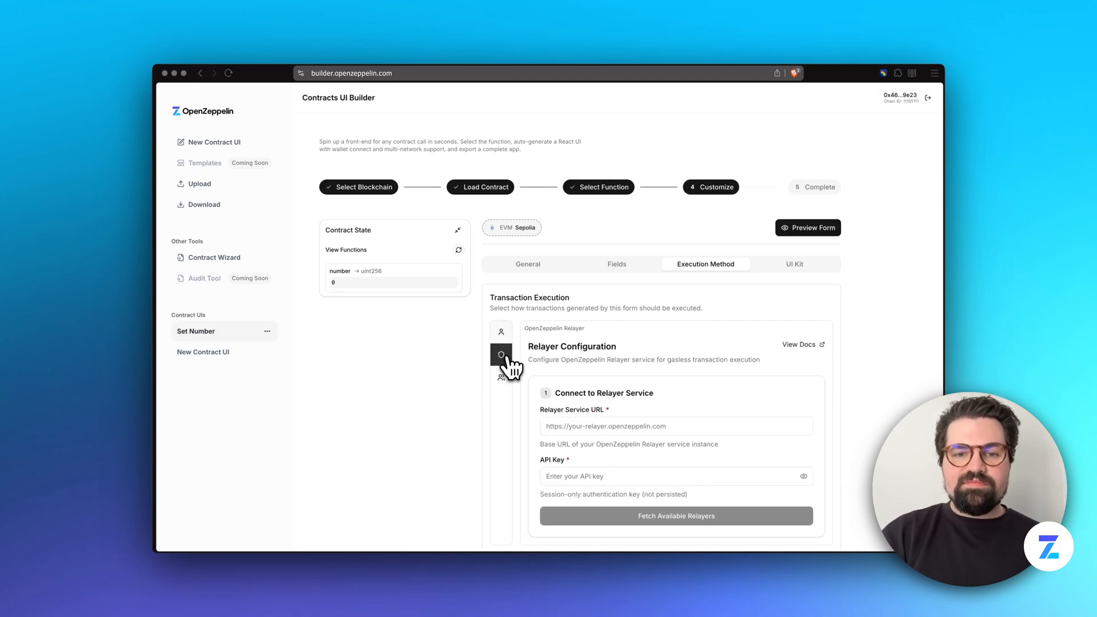
scroll(574, 393, down, 3)
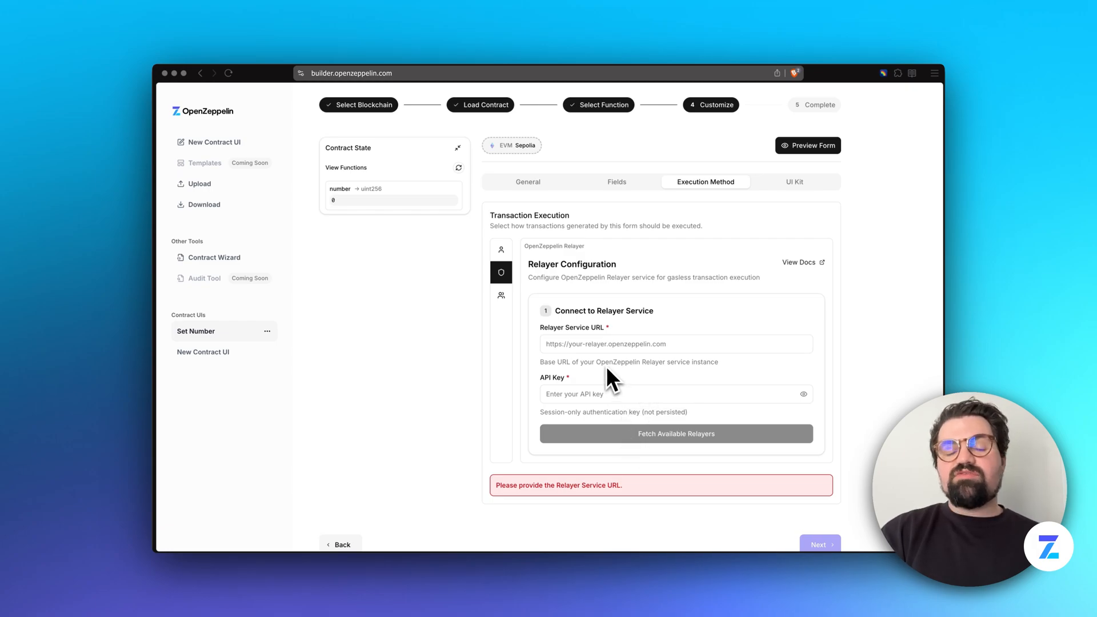
click(501, 295)
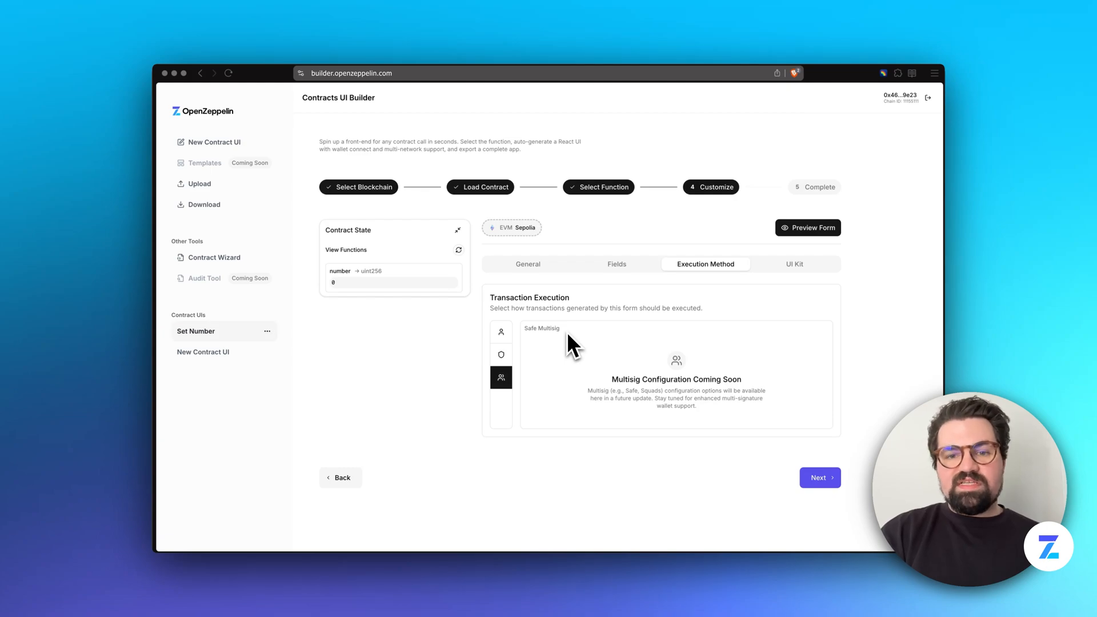
click(503, 331)
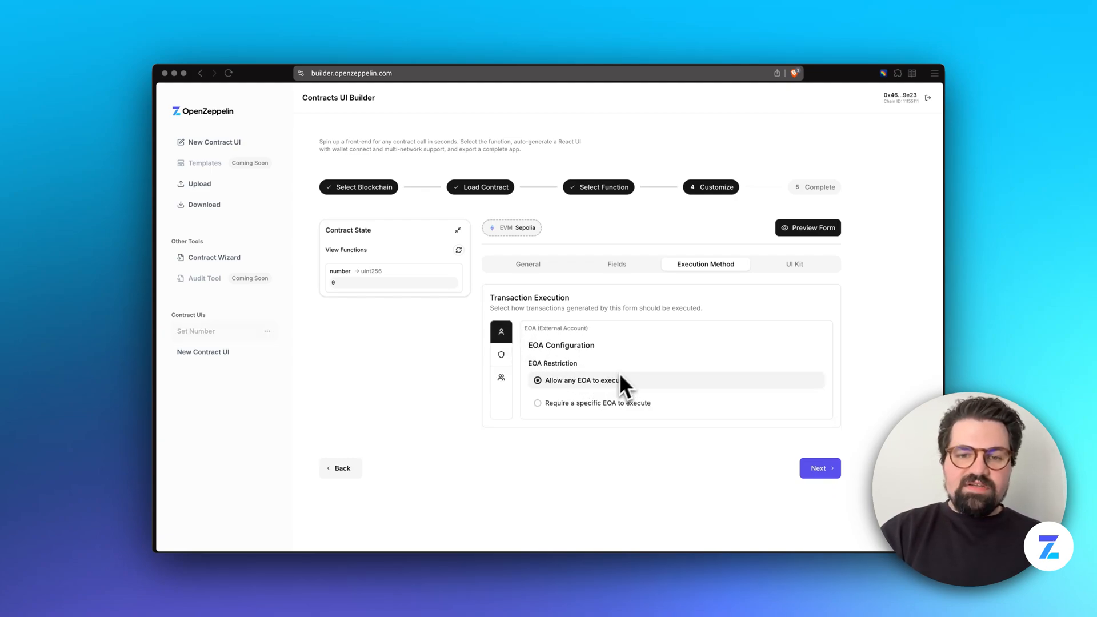
Examine the wallet connection UI kits available for the form, keeping OpenZeppelin Custom
click(772, 266)
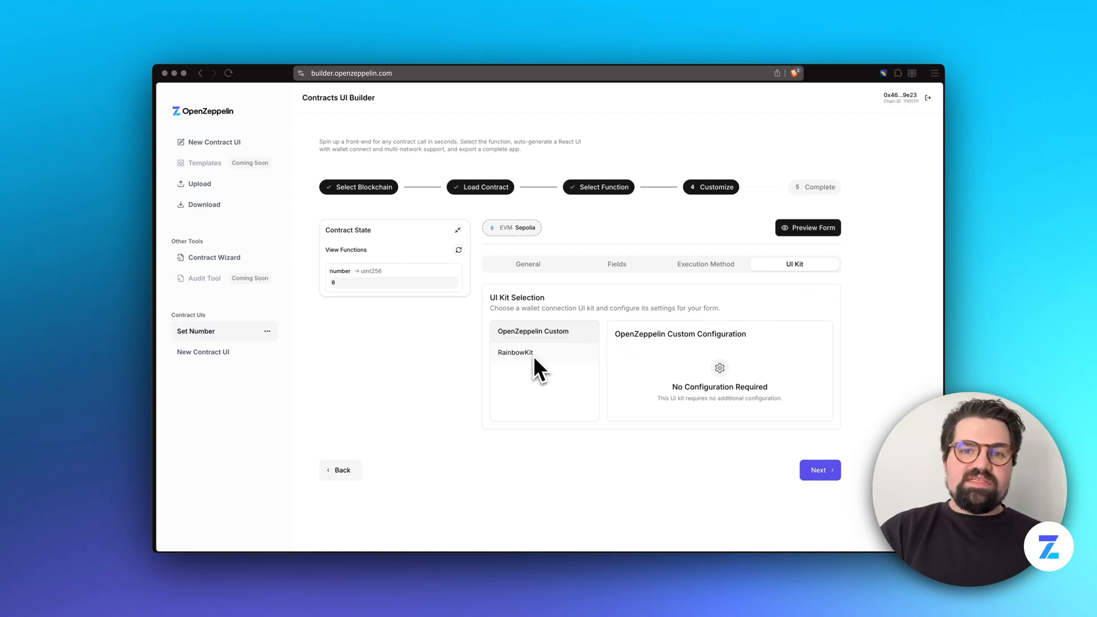
click(644, 264)
click(777, 264)
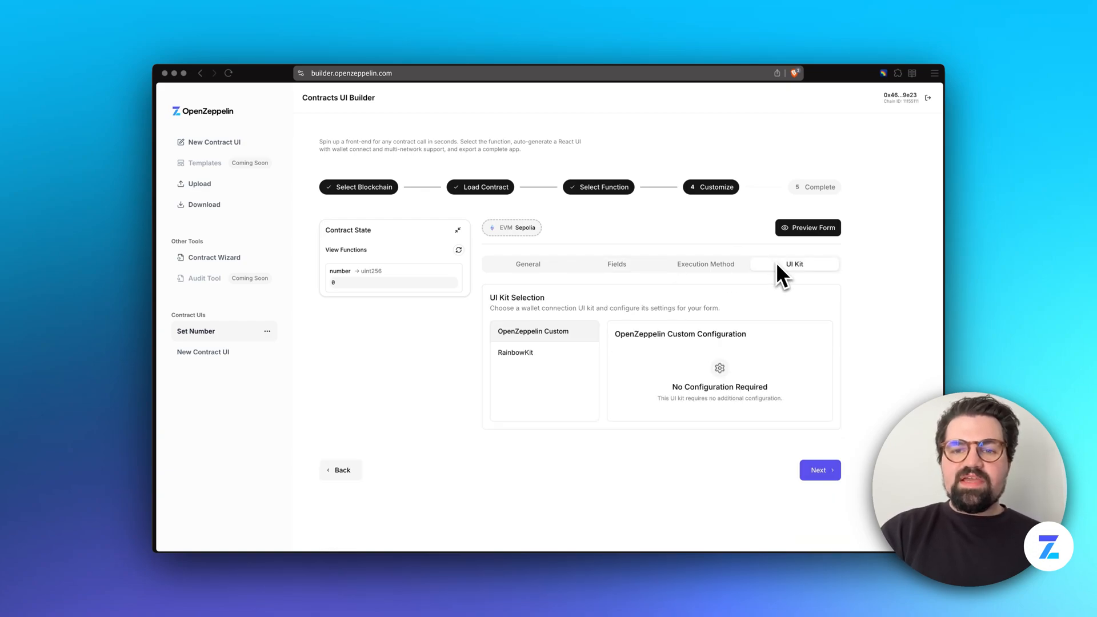
Preview the form, enter 30 as the new number, execute the transaction and sign it in Rainbow Wallet
click(800, 239)
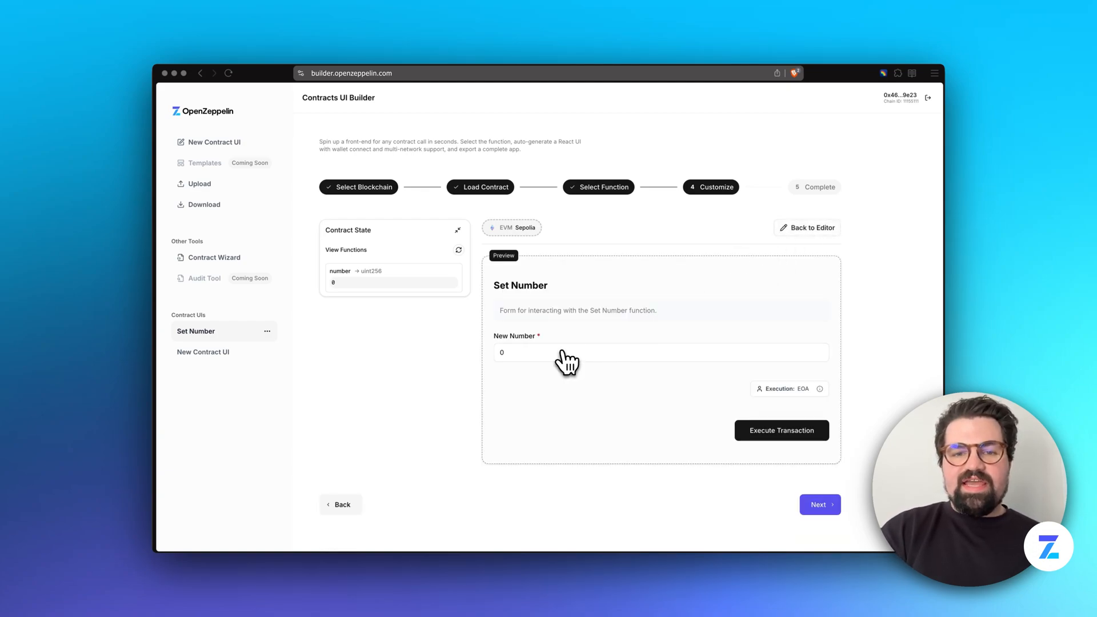
click(542, 350)
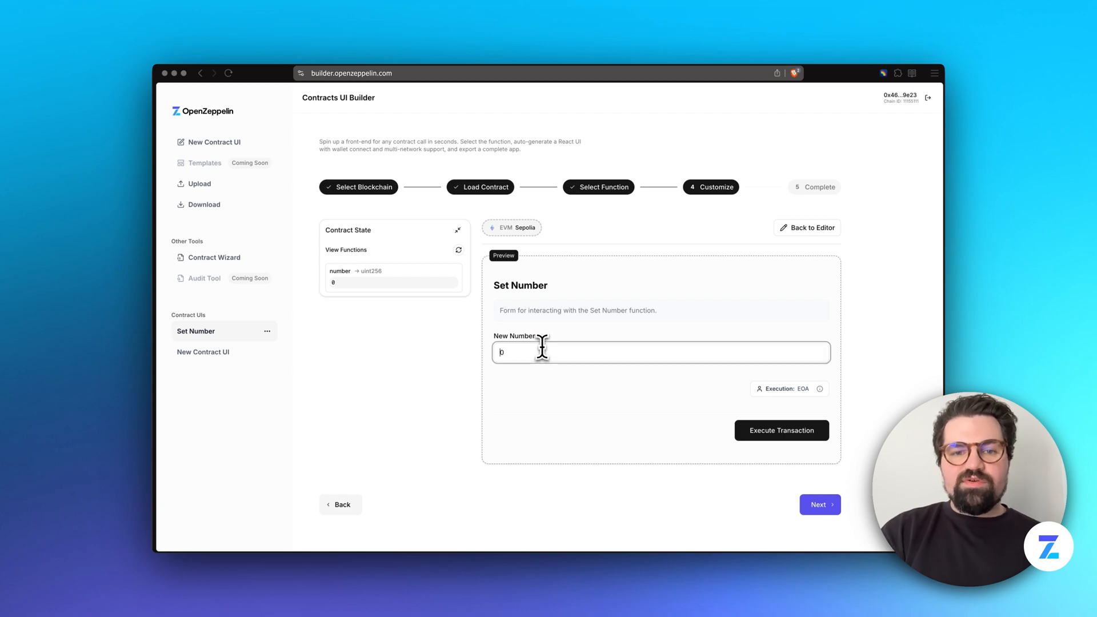
key(BackSpace)
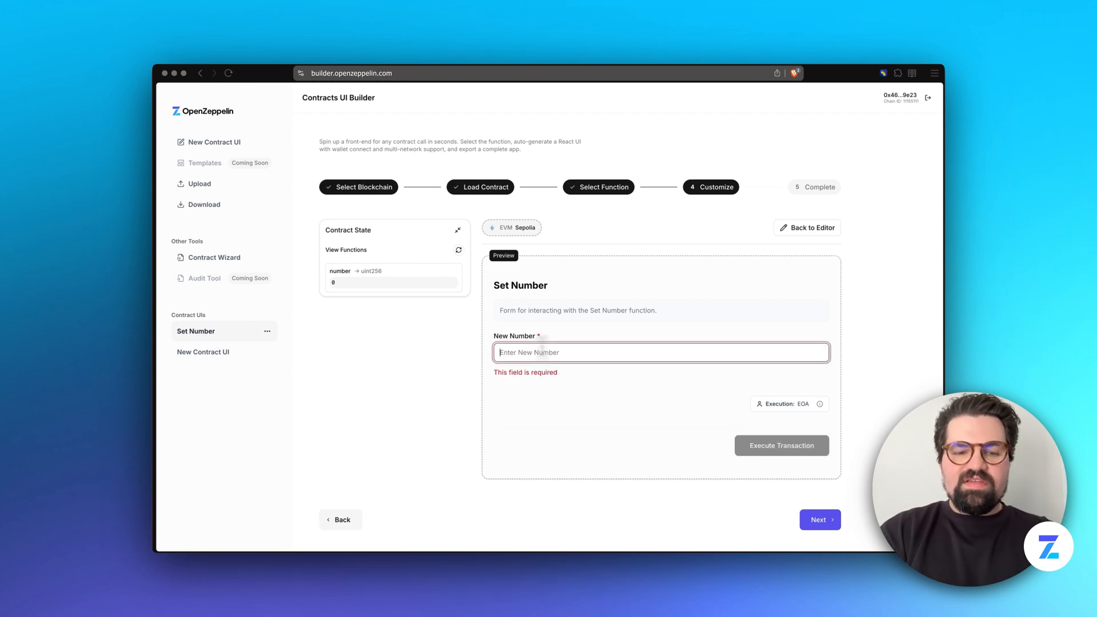
text(30)
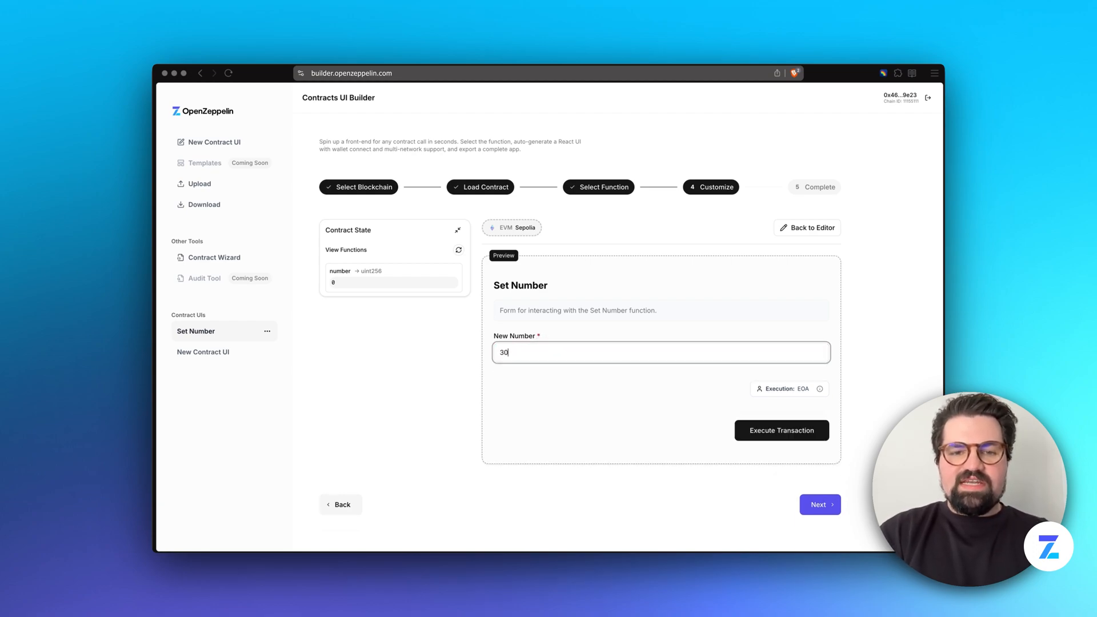
click(782, 429)
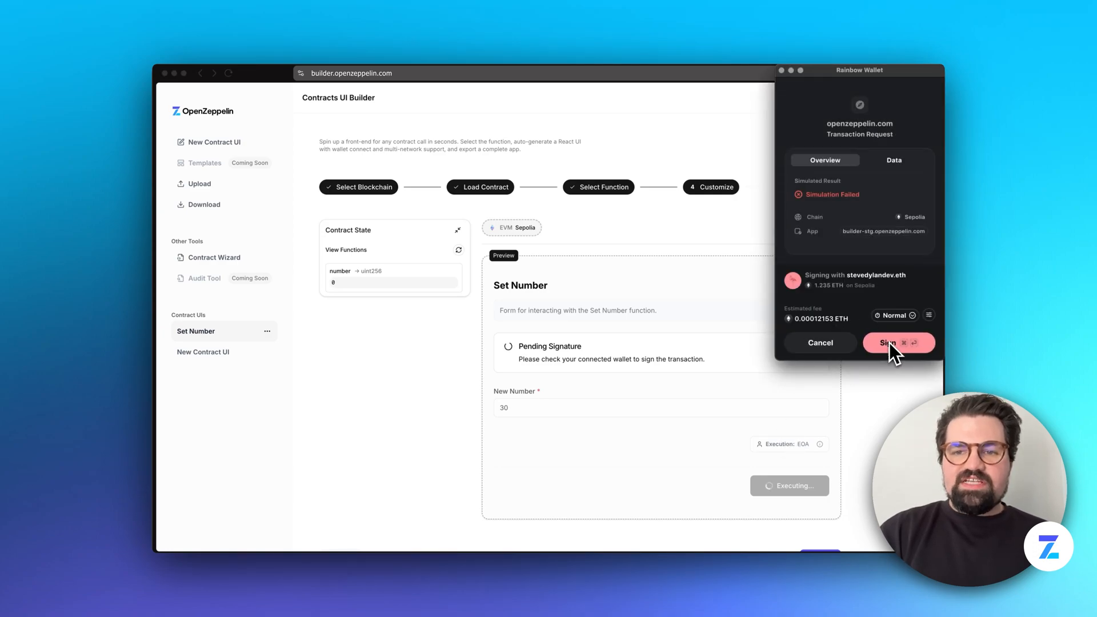
click(889, 341)
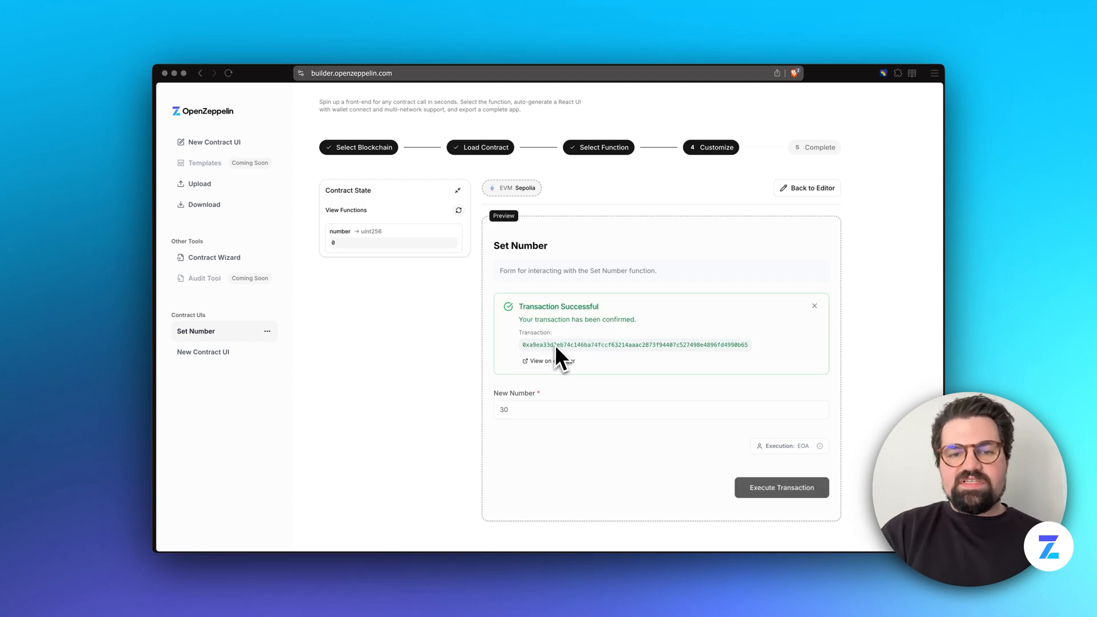
scroll(628, 344, up, 2)
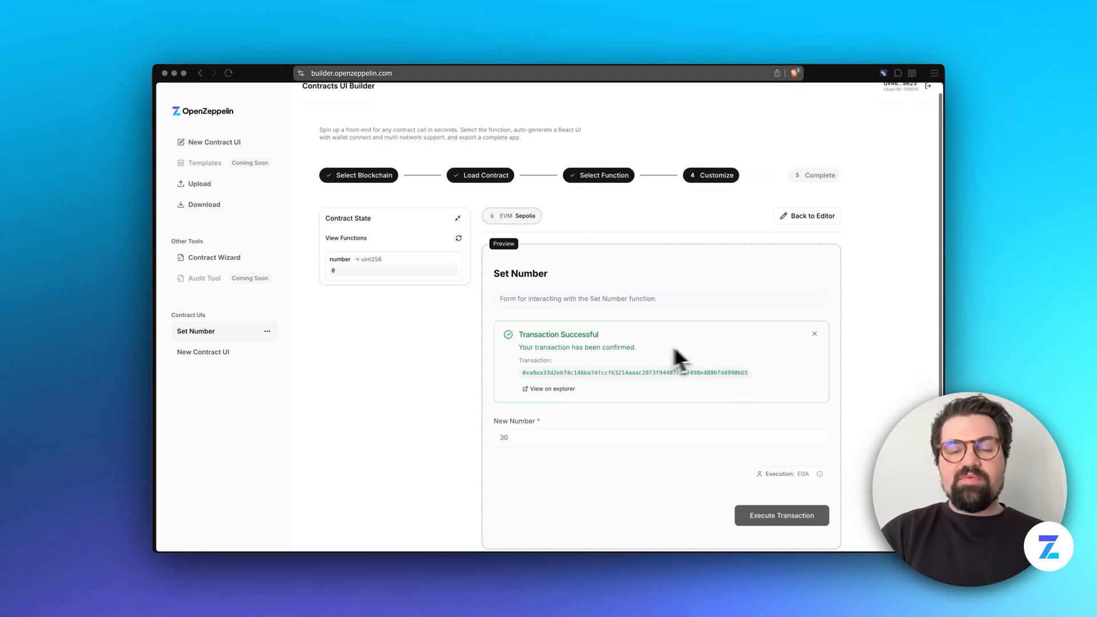
View the completed form, switch to the saved New Contract UI entry and reopen the Set Number entry
click(799, 198)
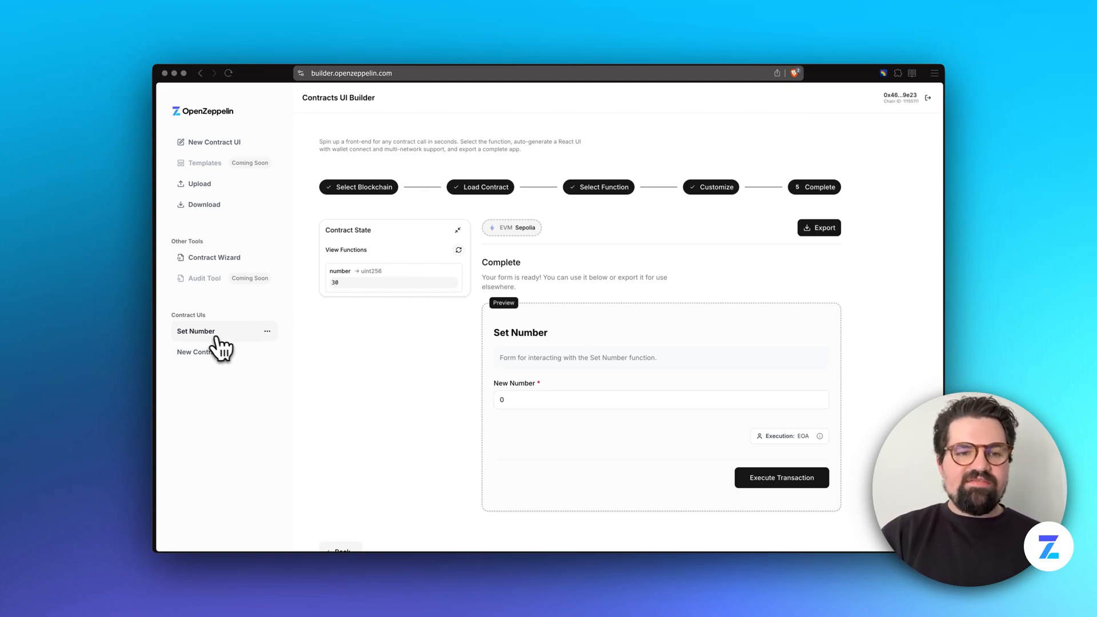
click(201, 356)
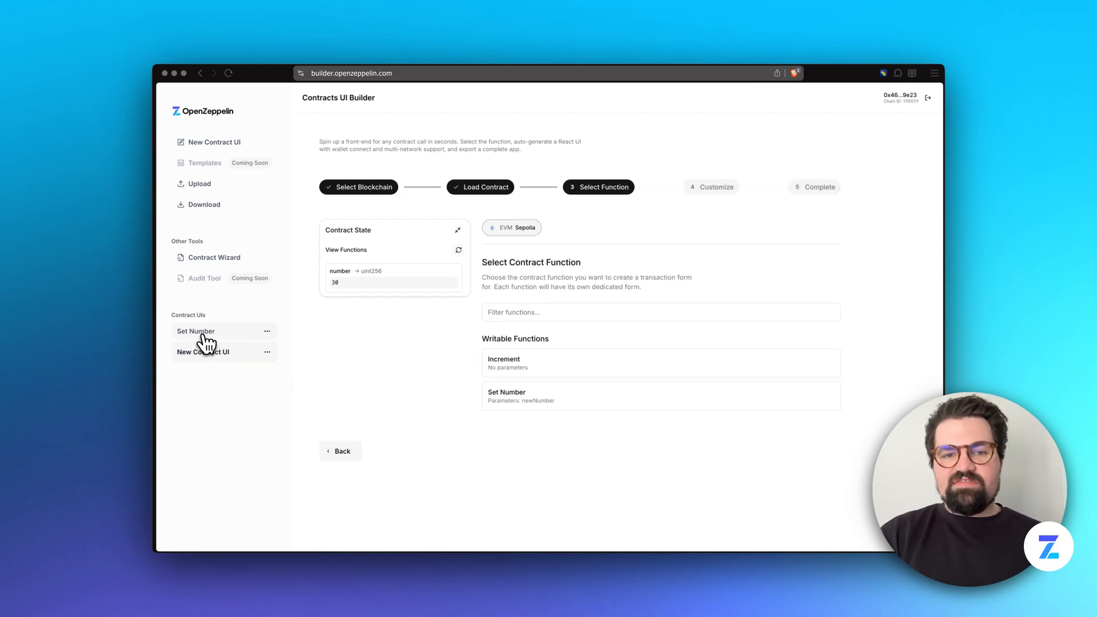
click(205, 338)
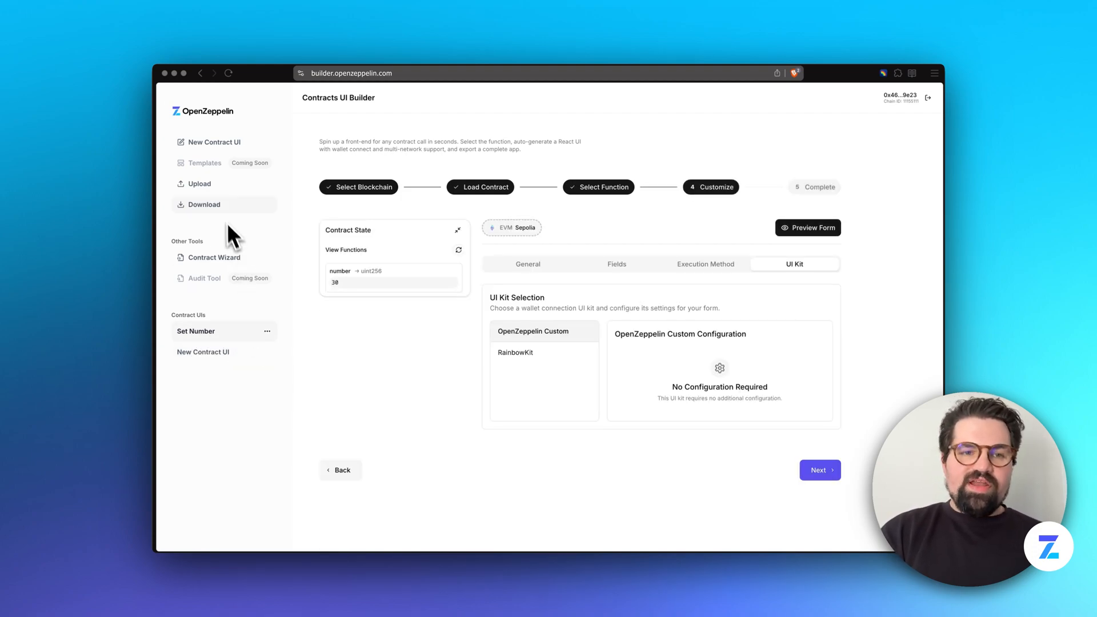